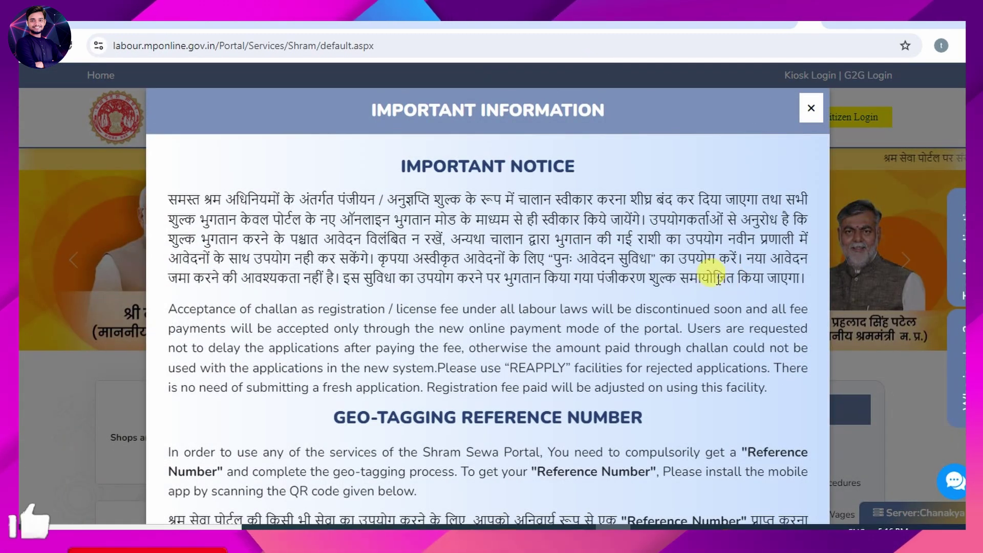
Dismiss the important notice and request a new registration under the Shops and Establishments Act.
{"action": "left_click", "coordinate": [811, 111]}
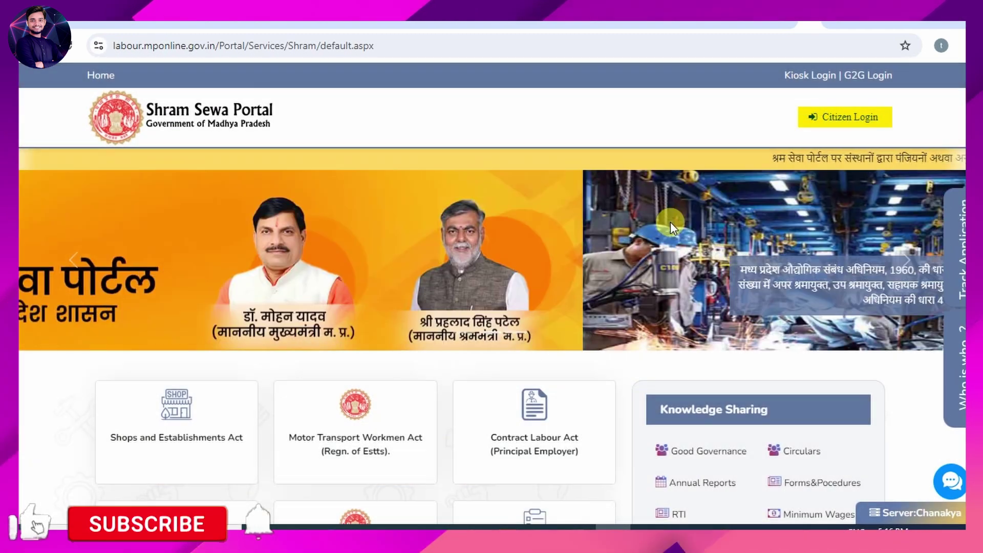
{"action": "scroll", "coordinate": [430, 275], "scroll_direction": "down", "scroll_amount": 3}
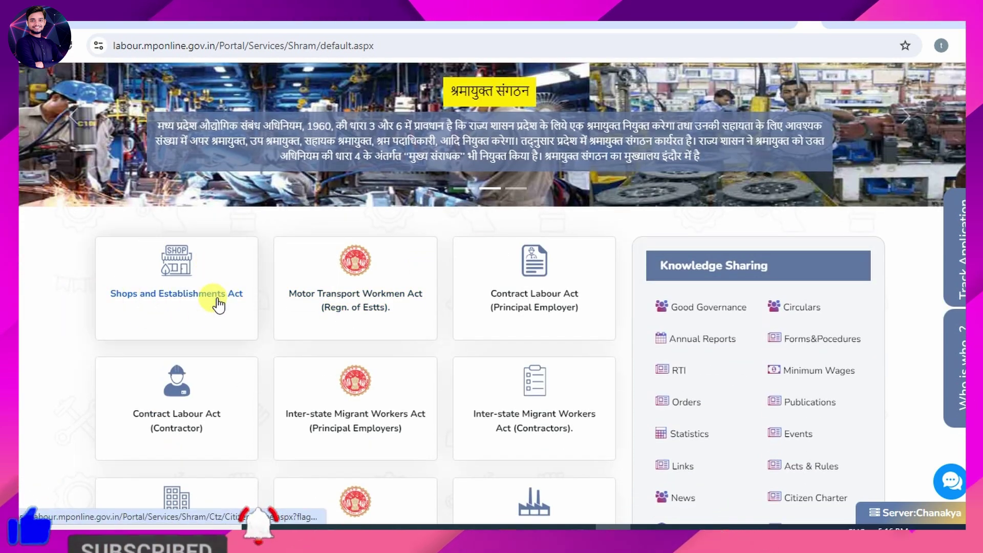
{"action": "left_click", "coordinate": [181, 300]}
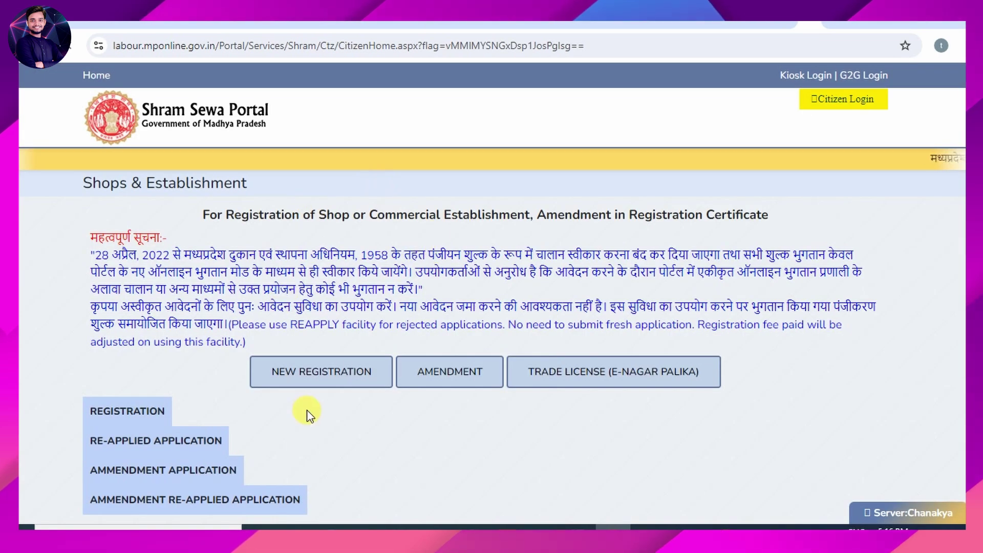
{"action": "left_click", "coordinate": [307, 380]}
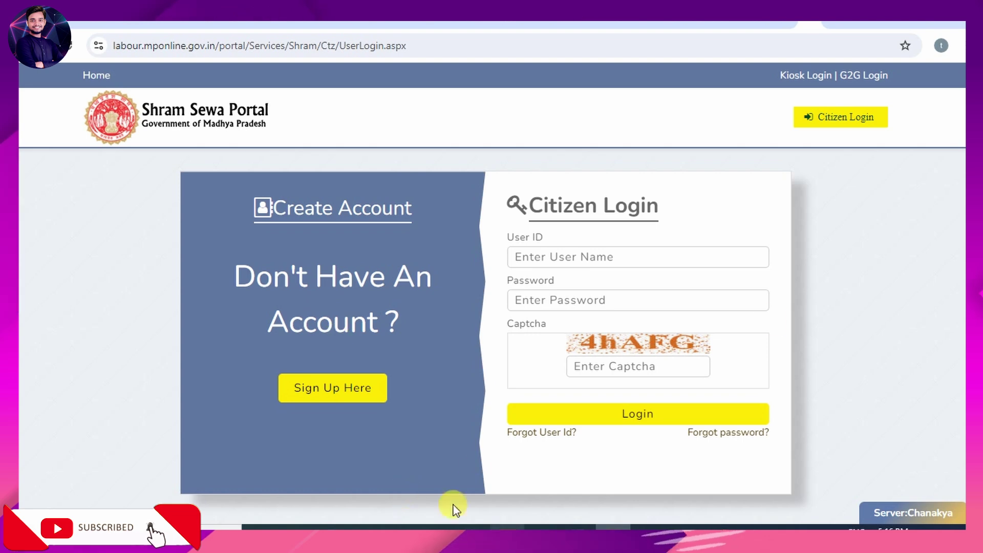
Look at the new-account user profile form and return to the citizen login page.
{"action": "left_click", "coordinate": [358, 395]}
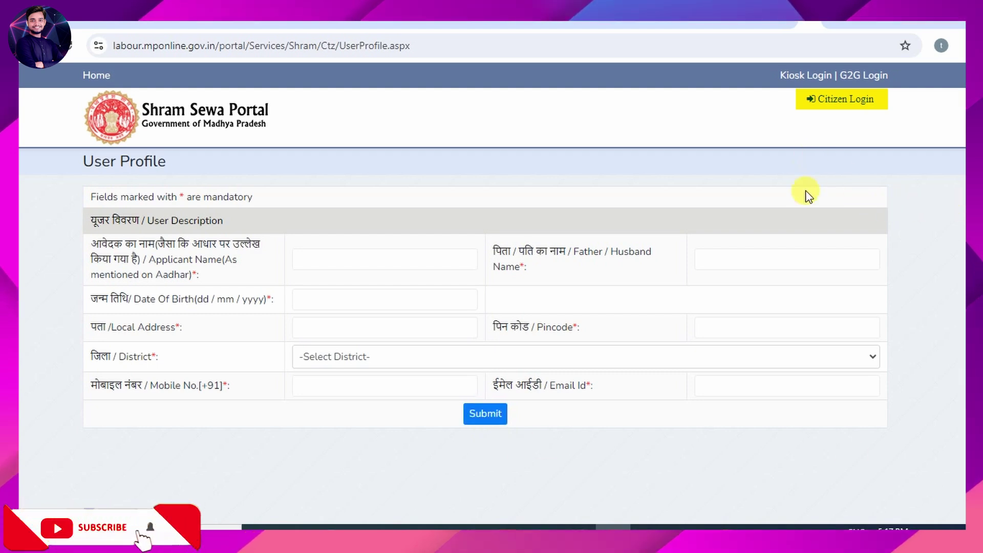
{"action": "left_click", "coordinate": [834, 98]}
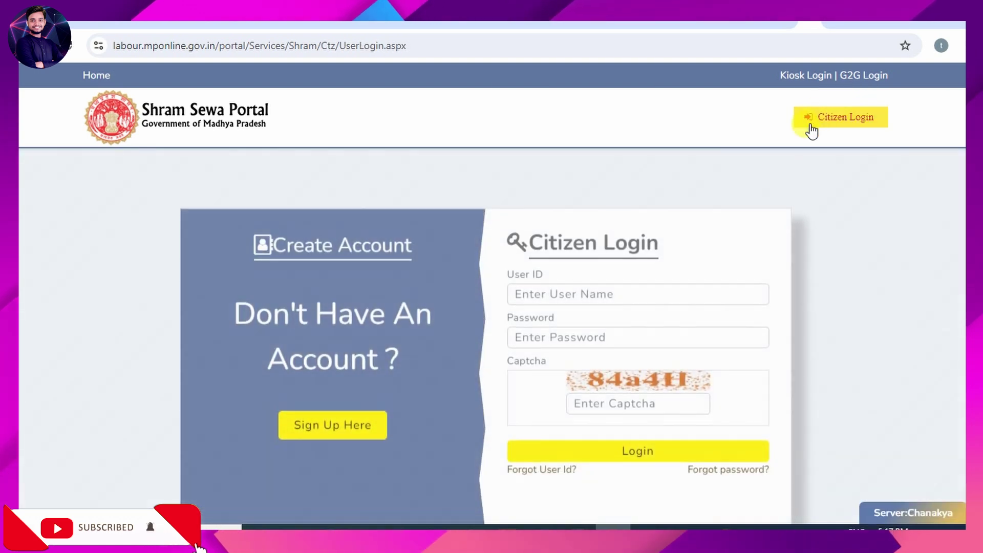
{"action": "left_click", "coordinate": [570, 246]}
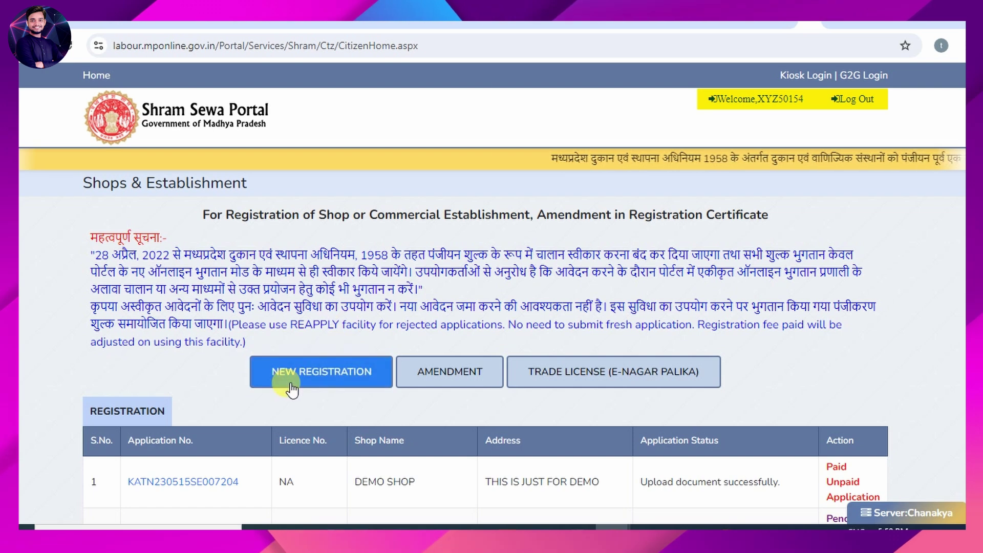
Start a new Shops & Establishment registration and review the applicant status choices and the form's sections.
{"action": "left_click", "coordinate": [310, 390]}
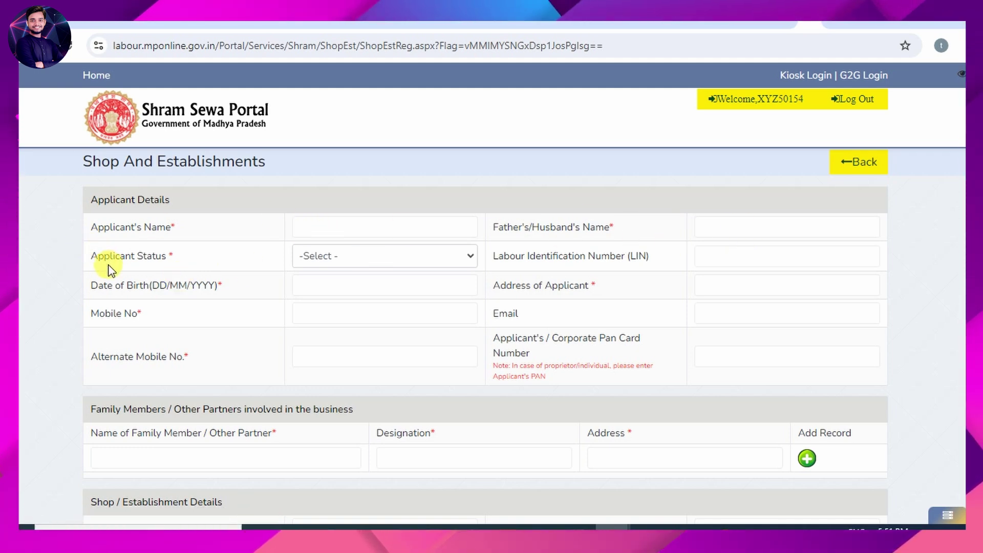
{"action": "left_click", "coordinate": [306, 259]}
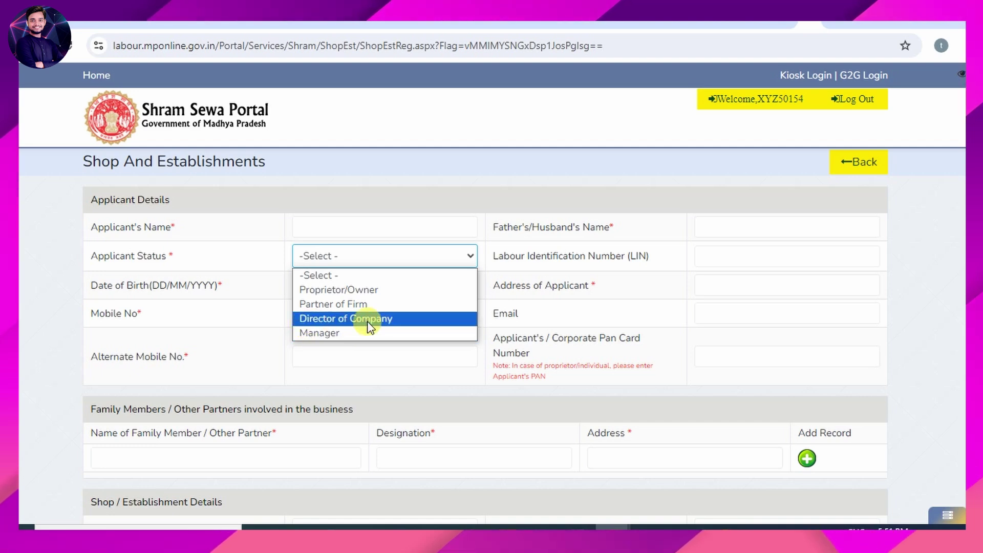
{"action": "left_click", "coordinate": [675, 293]}
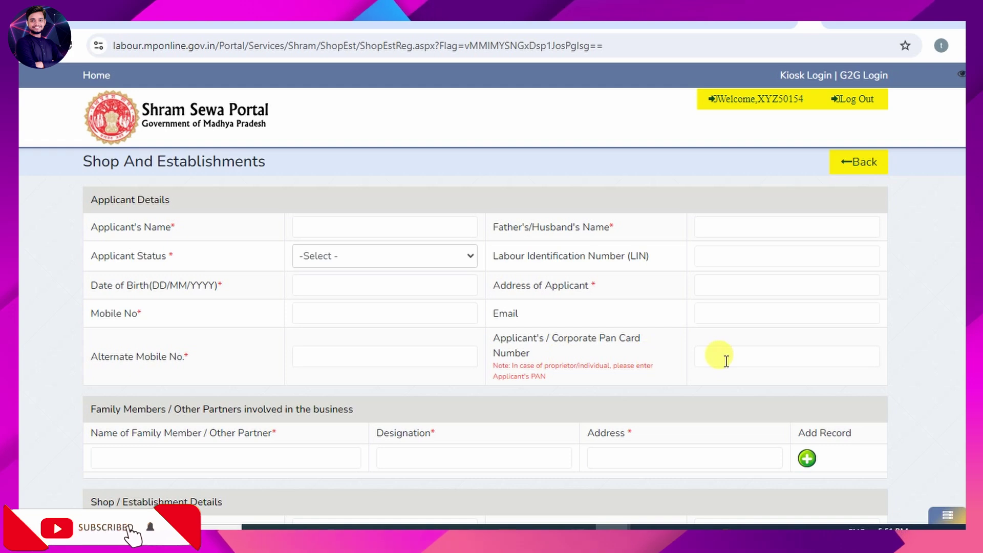
{"action": "scroll", "coordinate": [339, 320], "scroll_direction": "down", "scroll_amount": 5}
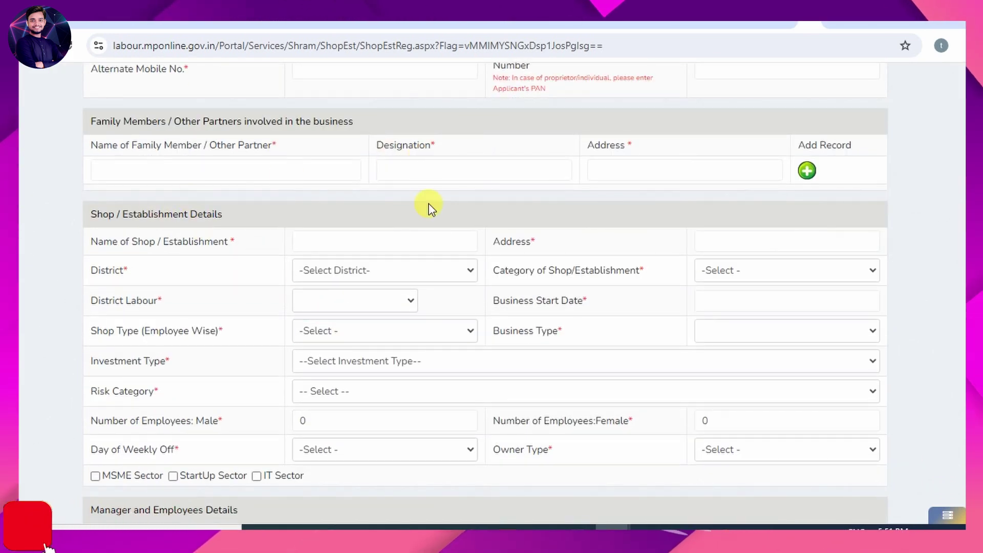
{"action": "scroll", "coordinate": [430, 205], "scroll_direction": "down", "scroll_amount": 1}
{"action": "scroll", "coordinate": [485, 287], "scroll_direction": "up", "scroll_amount": 1}
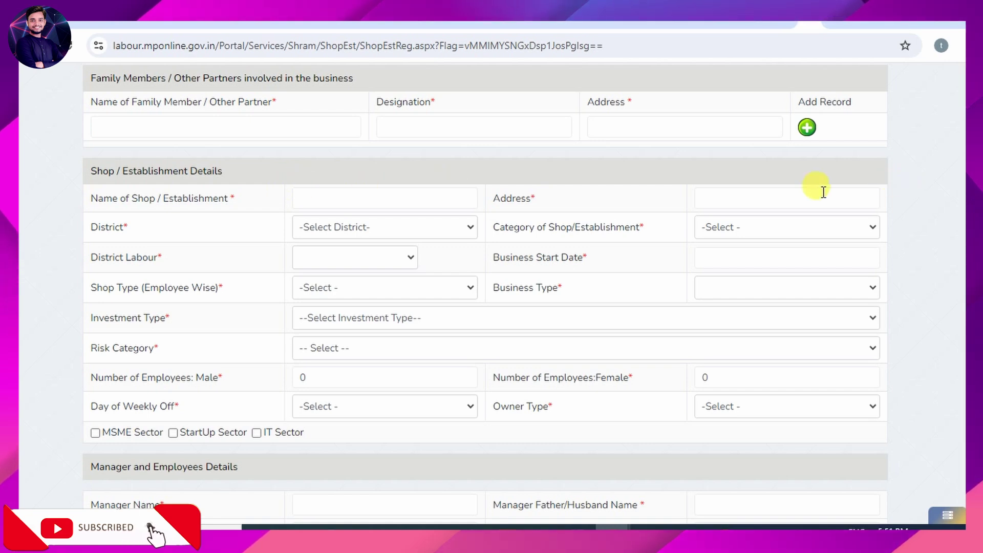
Set the district in the Shop / Establishment Details to KATNI.
{"action": "left_click", "coordinate": [301, 226]}
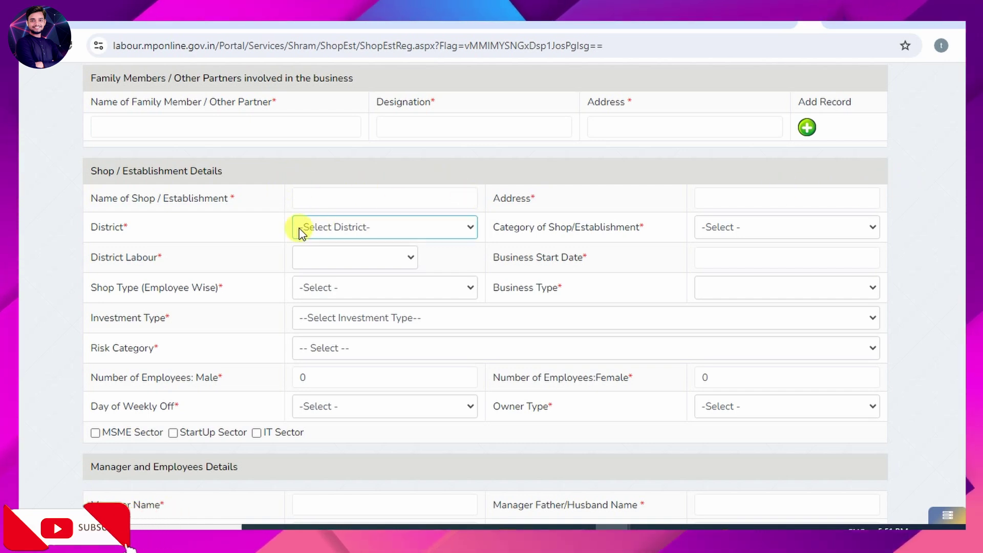
{"action": "scroll", "coordinate": [321, 494], "scroll_direction": "down", "scroll_amount": 5}
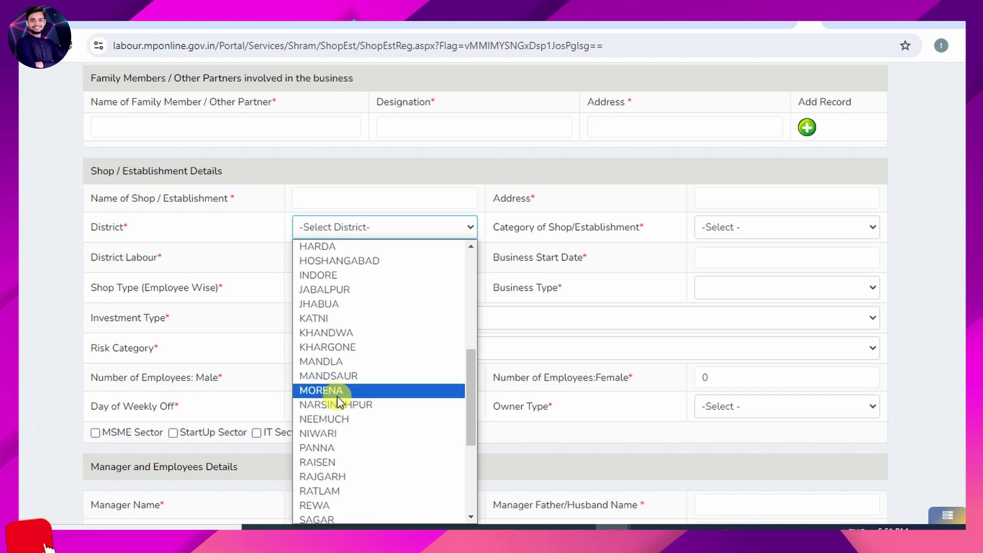
{"action": "left_click", "coordinate": [340, 319]}
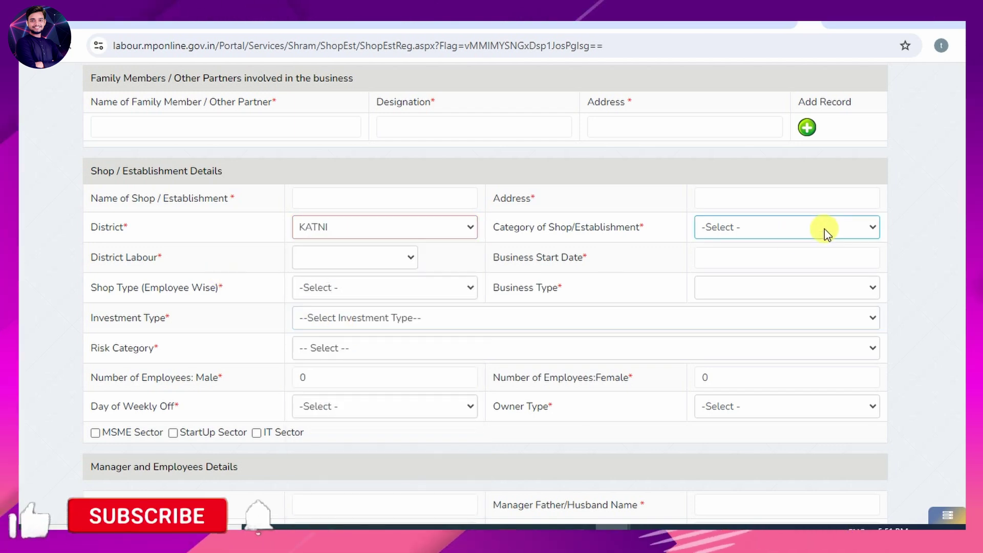
Set the category of shop/establishment to Shop.
{"action": "left_click", "coordinate": [705, 230]}
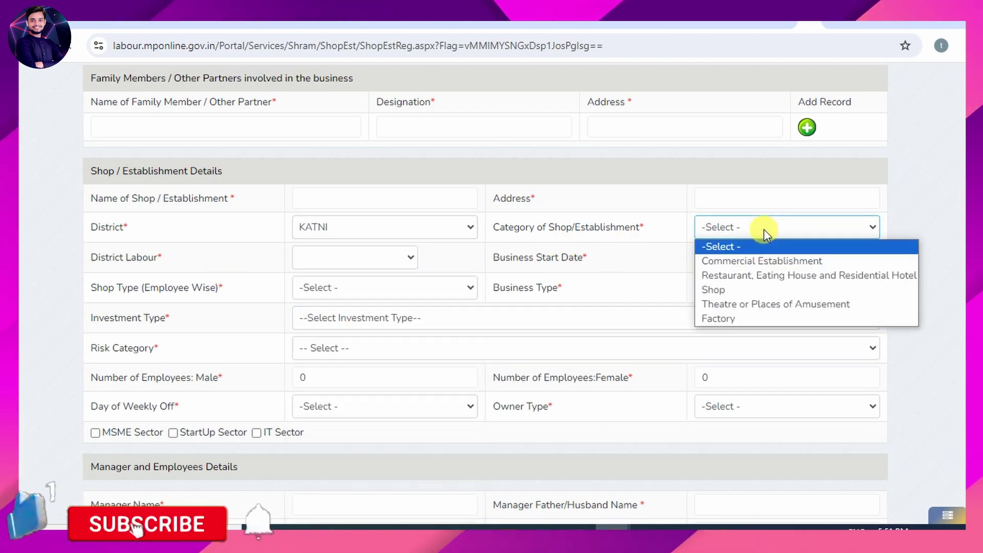
{"action": "left_click", "coordinate": [740, 319]}
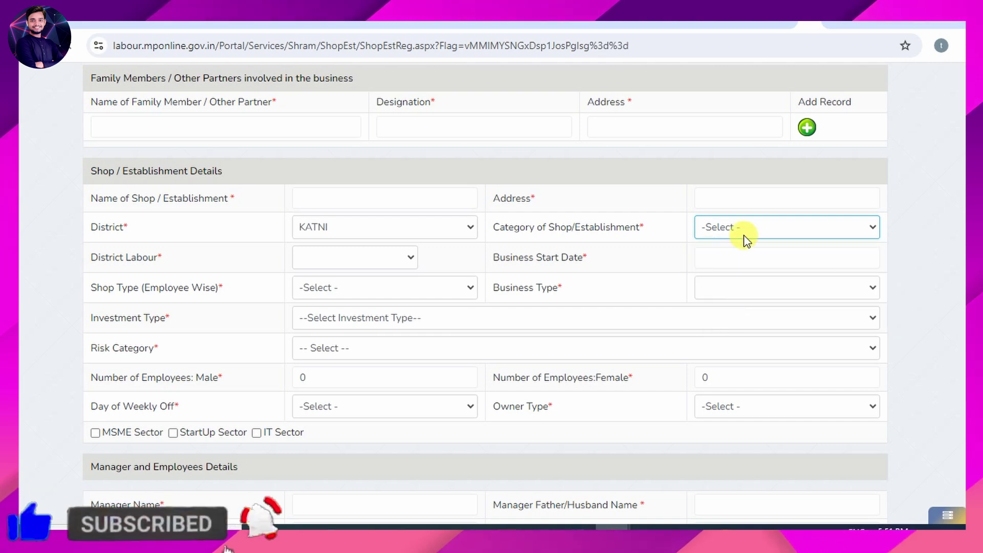
{"action": "scroll", "coordinate": [719, 306], "scroll_direction": "down", "scroll_amount": 8}
{"action": "scroll", "coordinate": [720, 304], "scroll_direction": "up", "scroll_amount": 3}
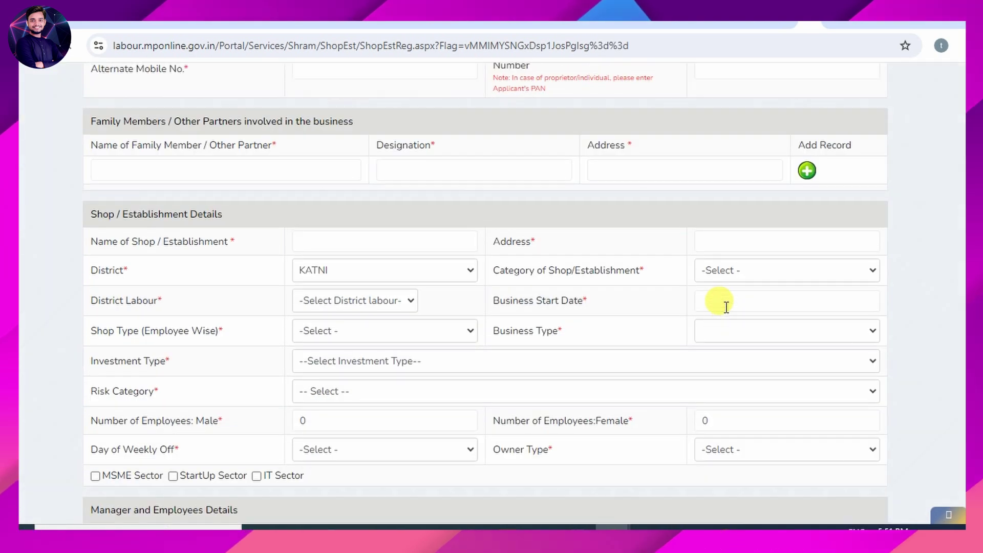
{"action": "scroll", "coordinate": [722, 300], "scroll_direction": "down", "scroll_amount": 1}
{"action": "left_click", "coordinate": [729, 232]}
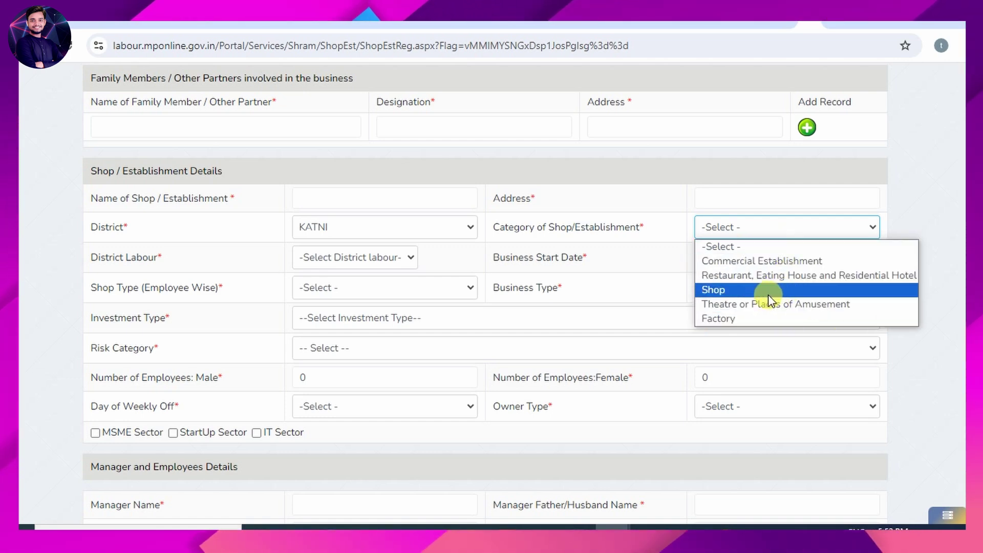
{"action": "left_click", "coordinate": [745, 291]}
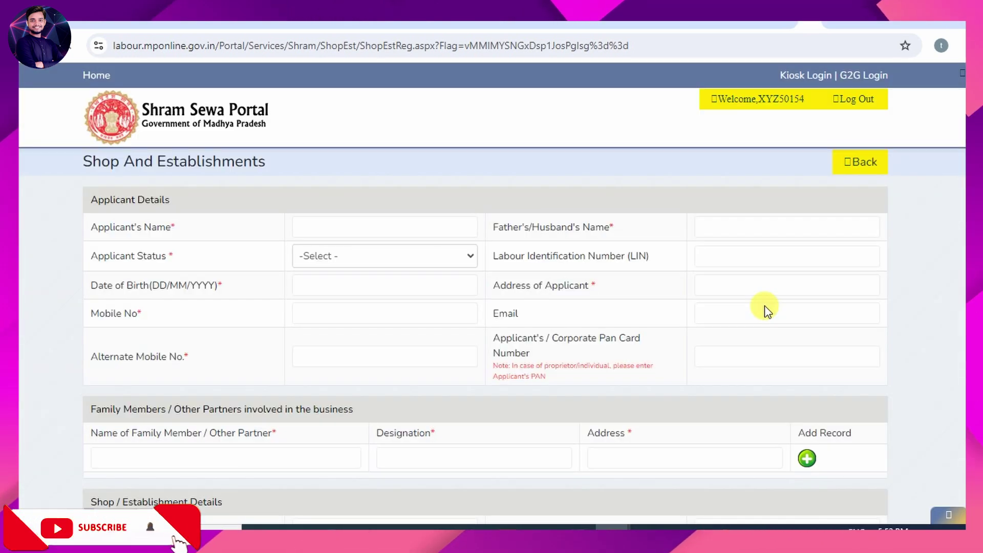
Set the District Labour field in the Shop / Establishment Details to KATNI.
{"action": "scroll", "coordinate": [449, 379], "scroll_direction": "down", "scroll_amount": 5}
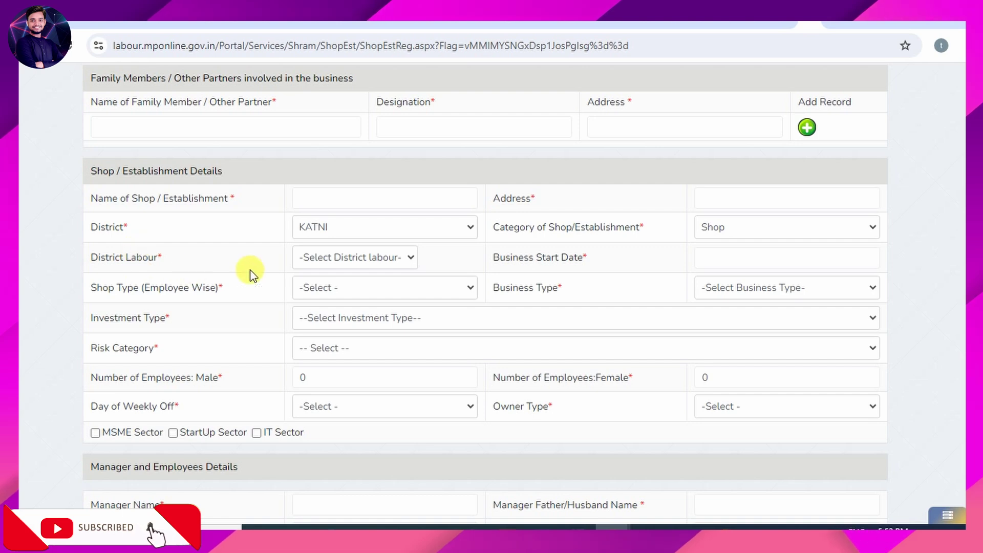
{"action": "left_click", "coordinate": [335, 262]}
{"action": "left_click", "coordinate": [326, 292]}
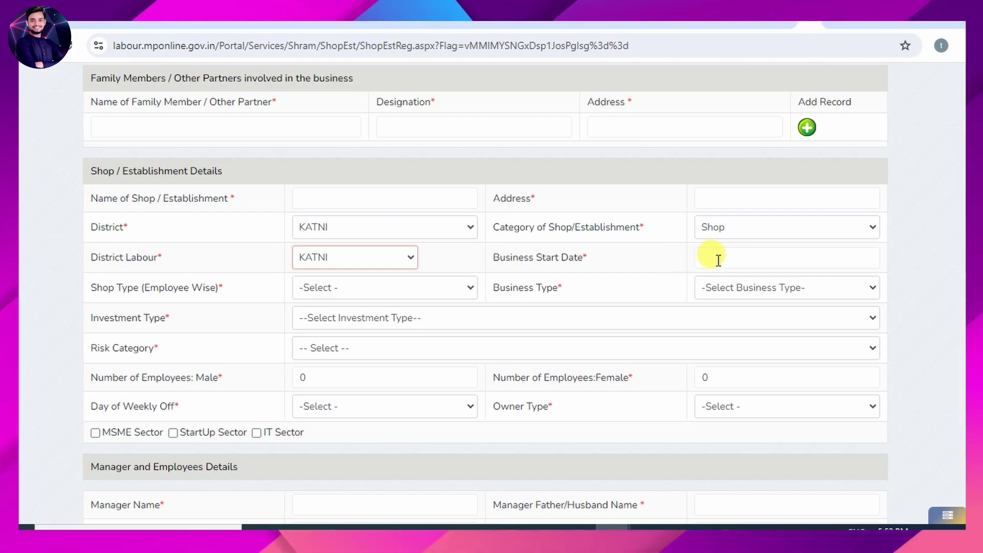
Try to set the employee-wise shop type to 1 to 3 Employees.
{"action": "left_click", "coordinate": [412, 289]}
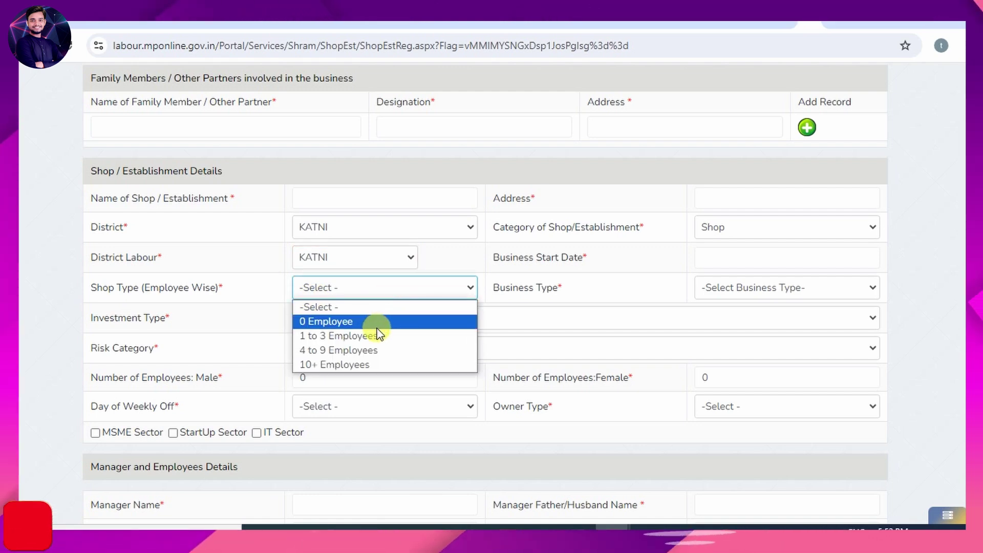
{"action": "left_click", "coordinate": [349, 336]}
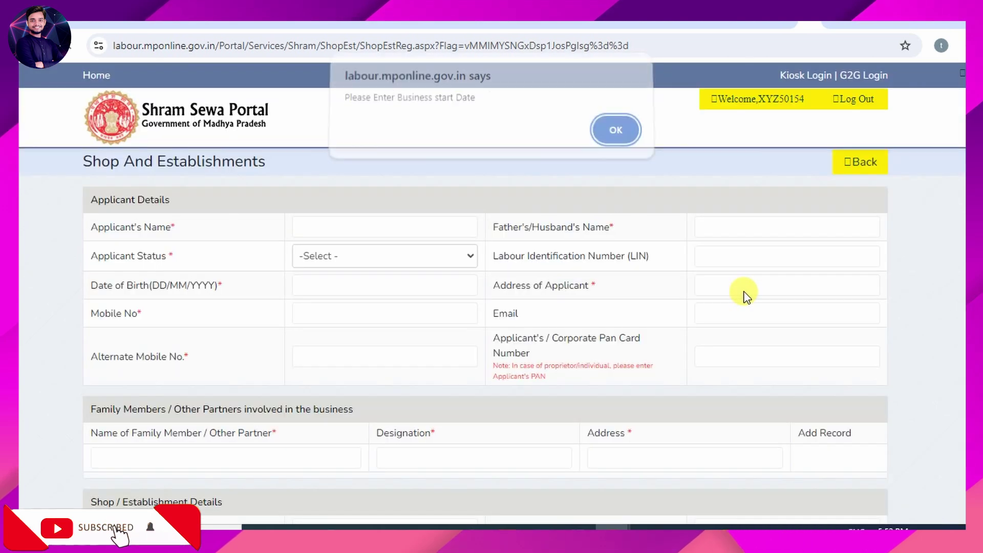
{"action": "left_click", "coordinate": [608, 145]}
Set the business type to Kirana Shop and the investment type to Domestic.
{"action": "scroll", "coordinate": [649, 317], "scroll_direction": "down", "scroll_amount": 8}
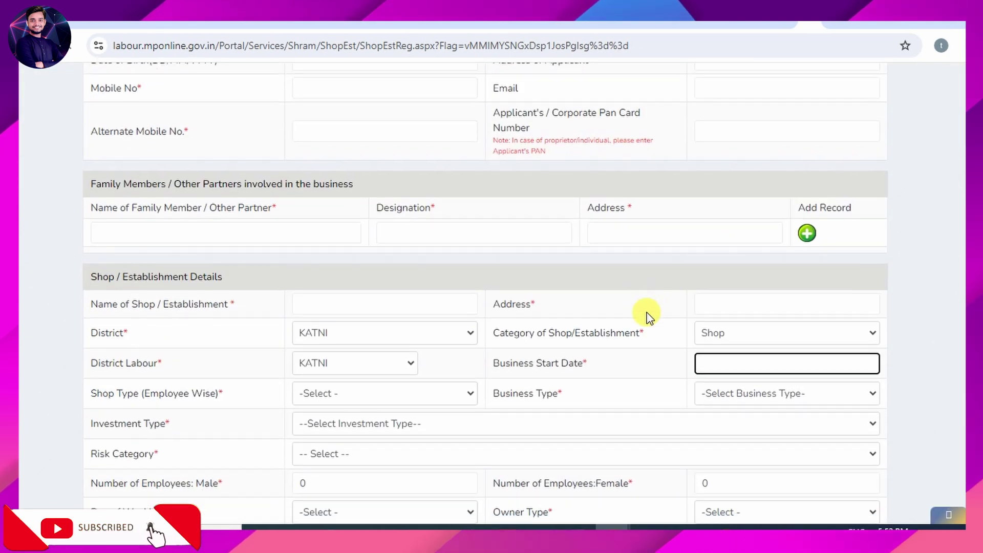
{"action": "scroll", "coordinate": [769, 205], "scroll_direction": "up", "scroll_amount": 1}
{"action": "scroll", "coordinate": [773, 287], "scroll_direction": "up", "scroll_amount": 1}
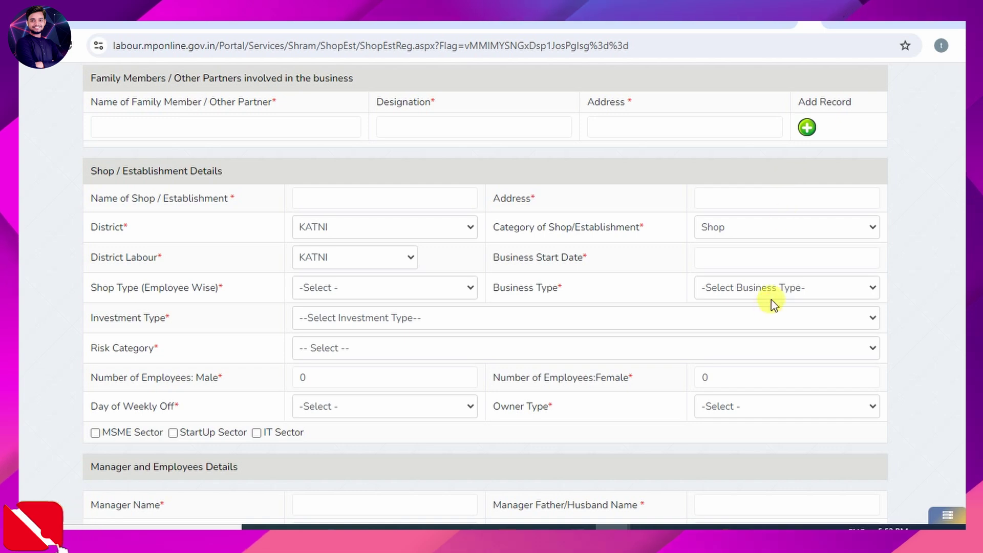
{"action": "left_click", "coordinate": [766, 288]}
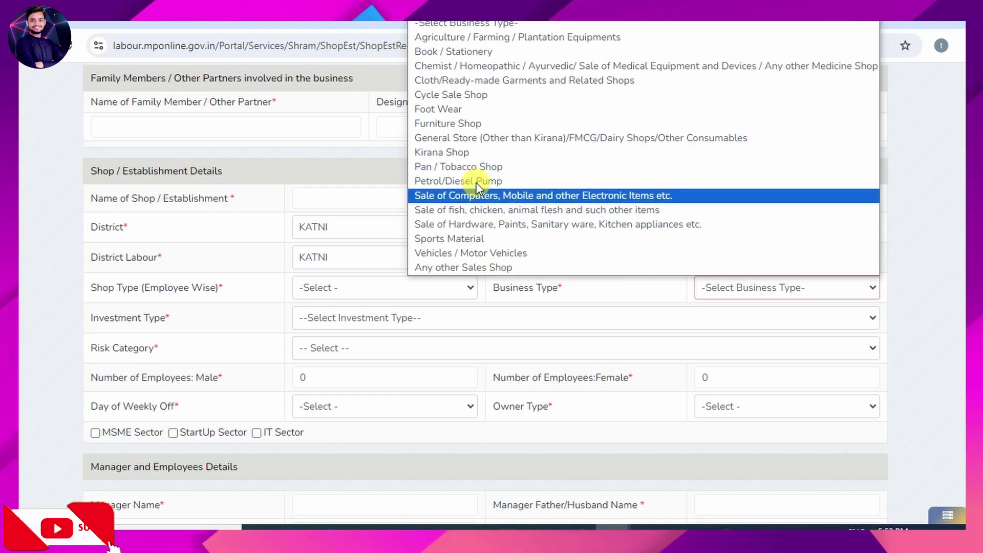
{"action": "left_click", "coordinate": [460, 150]}
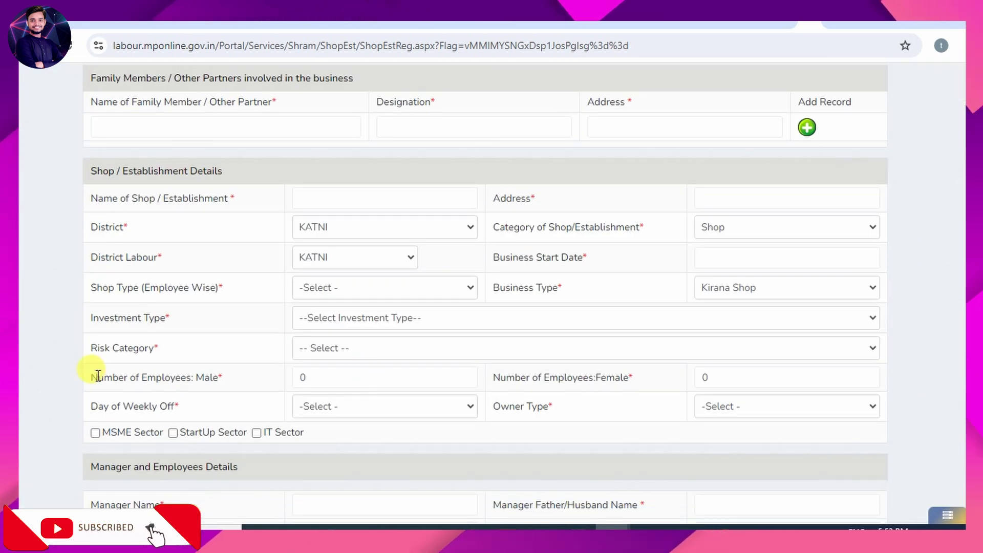
{"action": "left_click", "coordinate": [377, 319]}
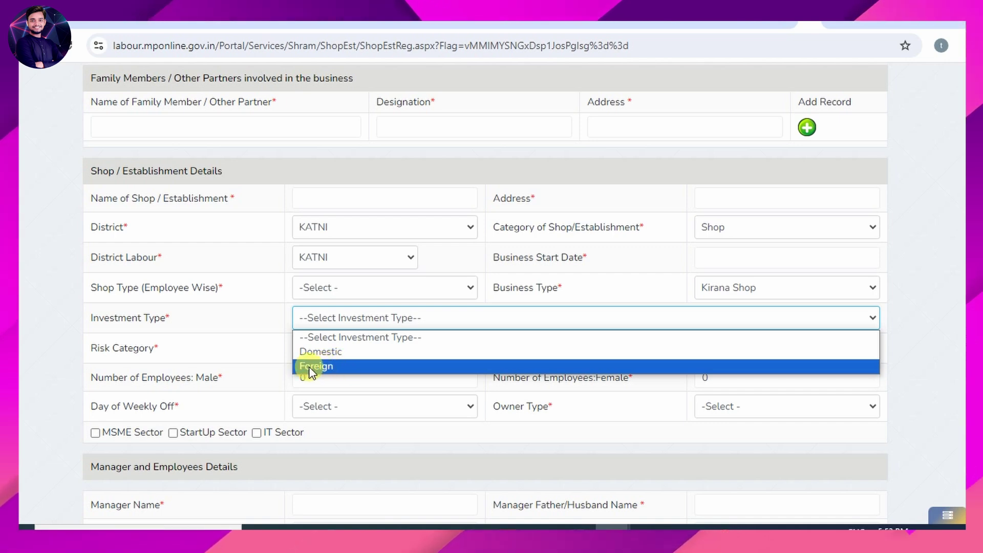
{"action": "left_click", "coordinate": [321, 353]}
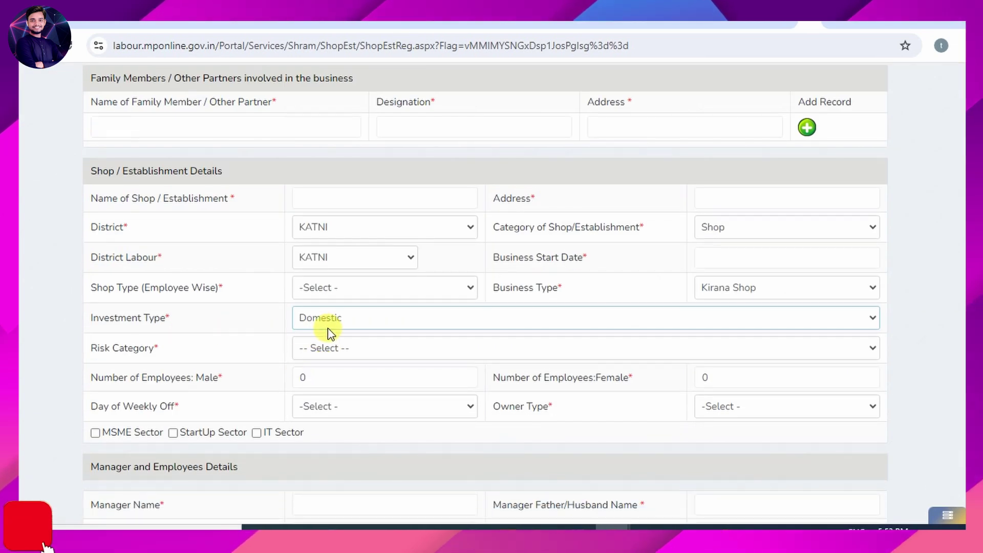
Set the risk category to Non - Hazardous and the day of weekly off to Saturday.
{"action": "left_click", "coordinate": [340, 358]}
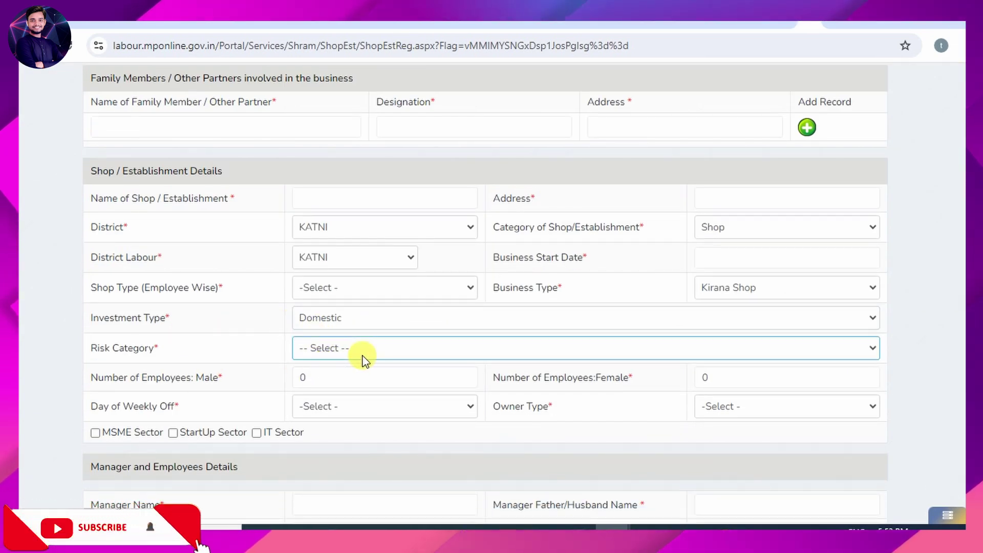
{"action": "left_click", "coordinate": [364, 356]}
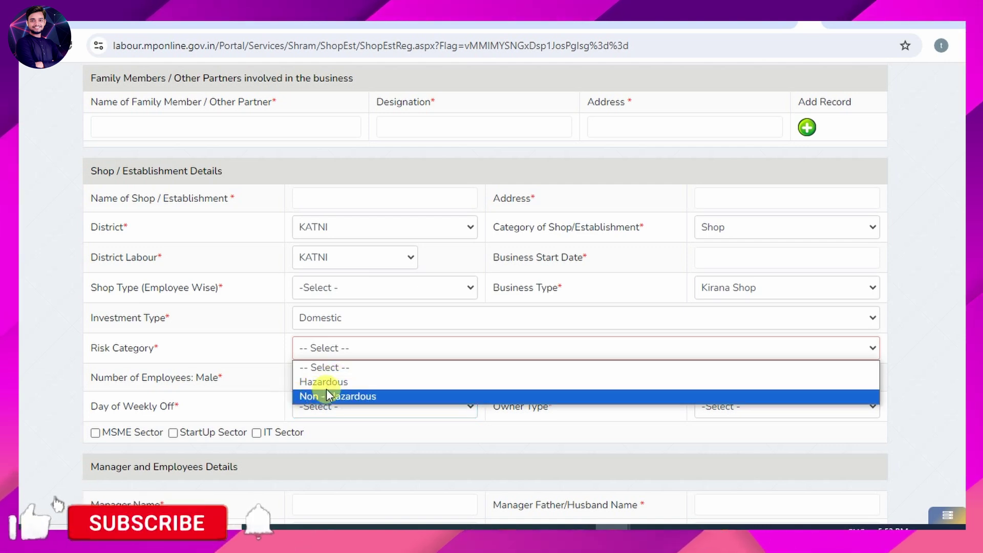
{"action": "left_click", "coordinate": [355, 397]}
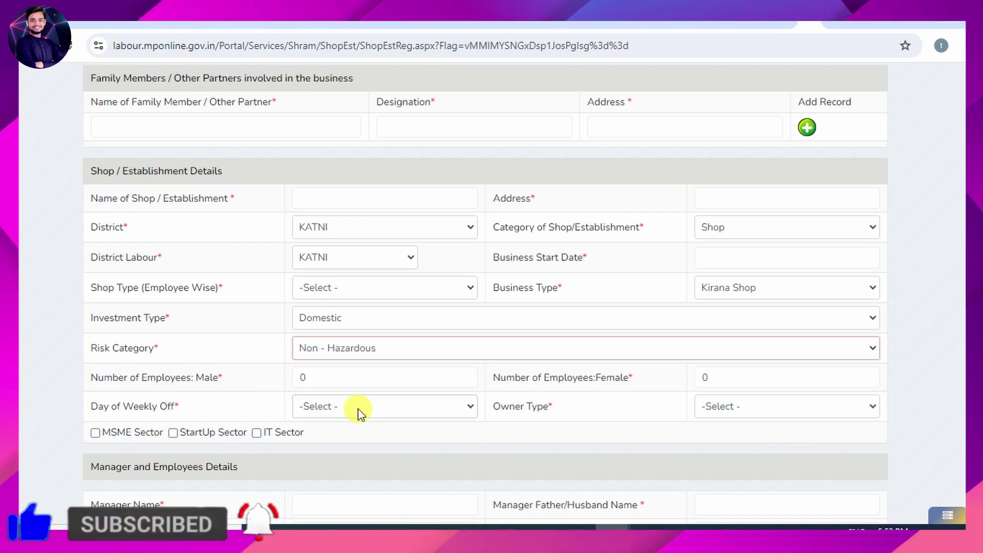
{"action": "left_click", "coordinate": [378, 409]}
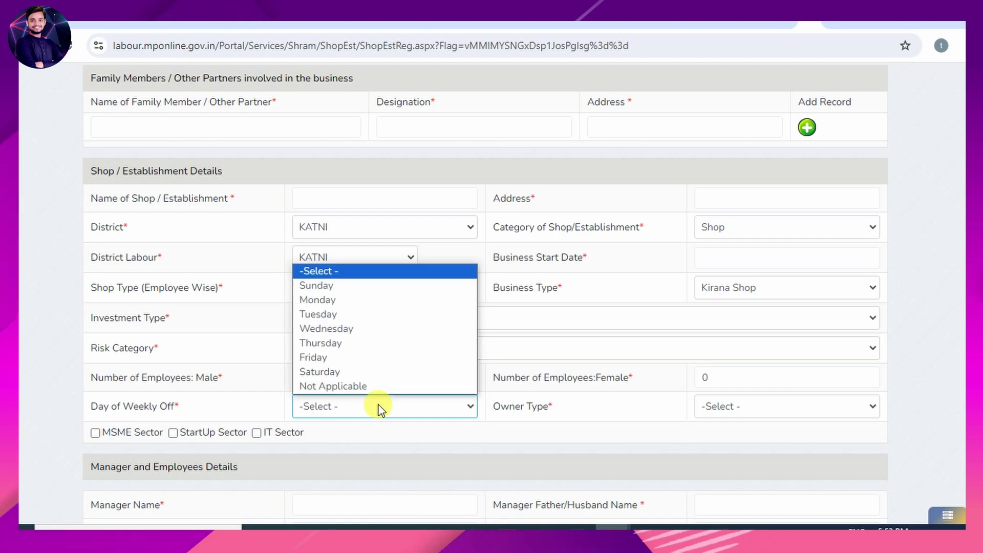
{"action": "left_click", "coordinate": [339, 372]}
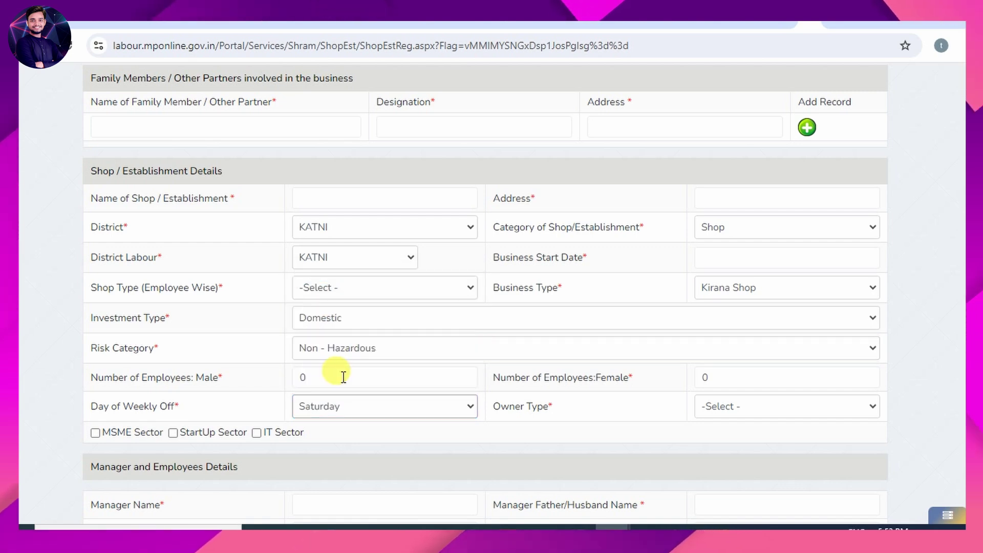
Set the day of weekly off to Sunday and the owner type to Proprietorship in the Shop / Establishment Details.
{"action": "left_click", "coordinate": [346, 409]}
{"action": "left_click", "coordinate": [325, 282]}
{"action": "left_click", "coordinate": [774, 410]}
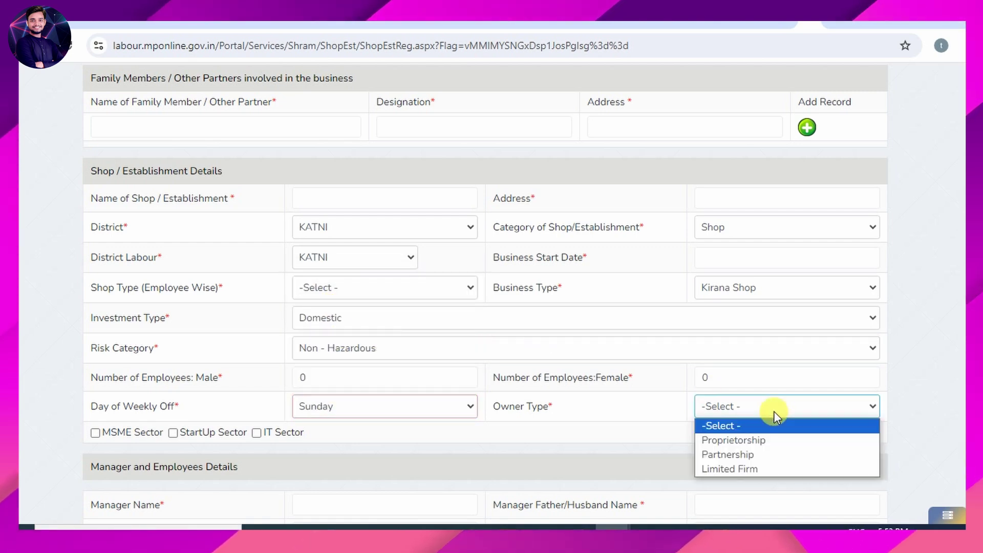
{"action": "left_click", "coordinate": [744, 440]}
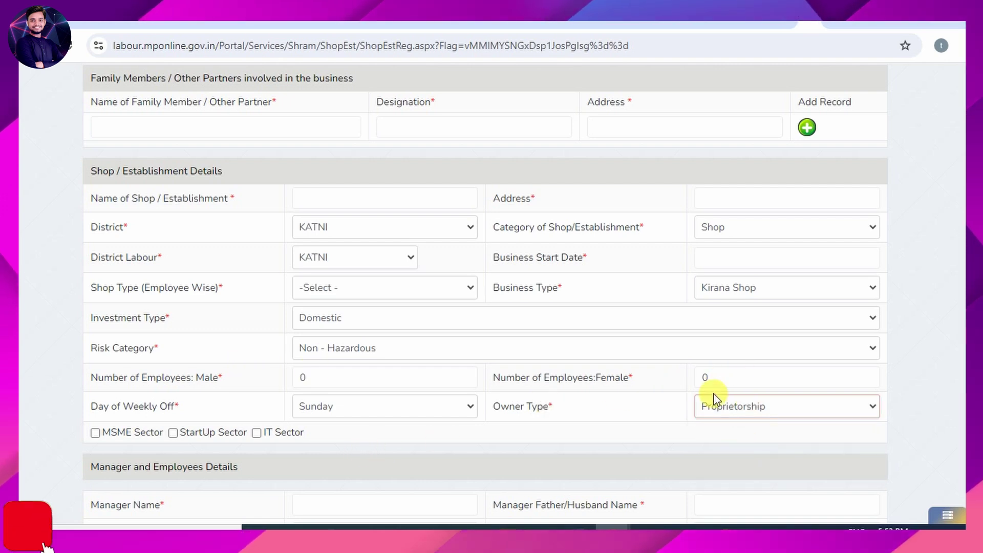
Save the registration form and proceed to adding employee details.
{"action": "scroll", "coordinate": [402, 467], "scroll_direction": "down", "scroll_amount": 4}
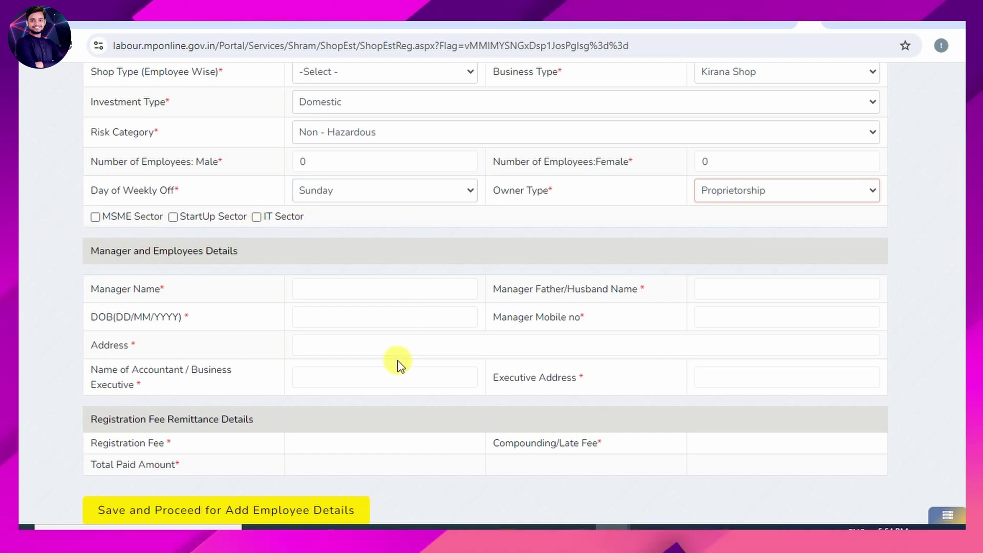
{"action": "scroll", "coordinate": [397, 361], "scroll_direction": "down", "scroll_amount": 1}
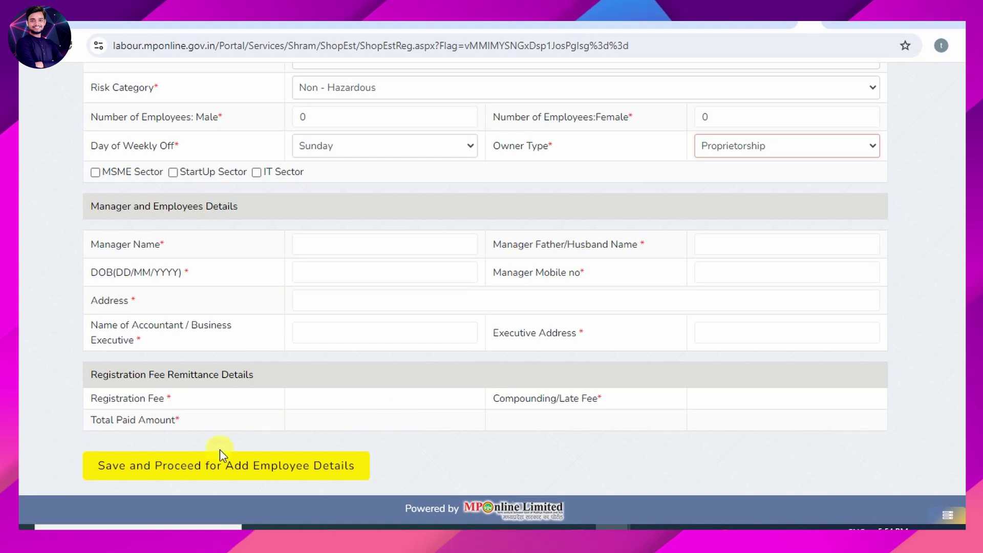
{"action": "left_click", "coordinate": [310, 475]}
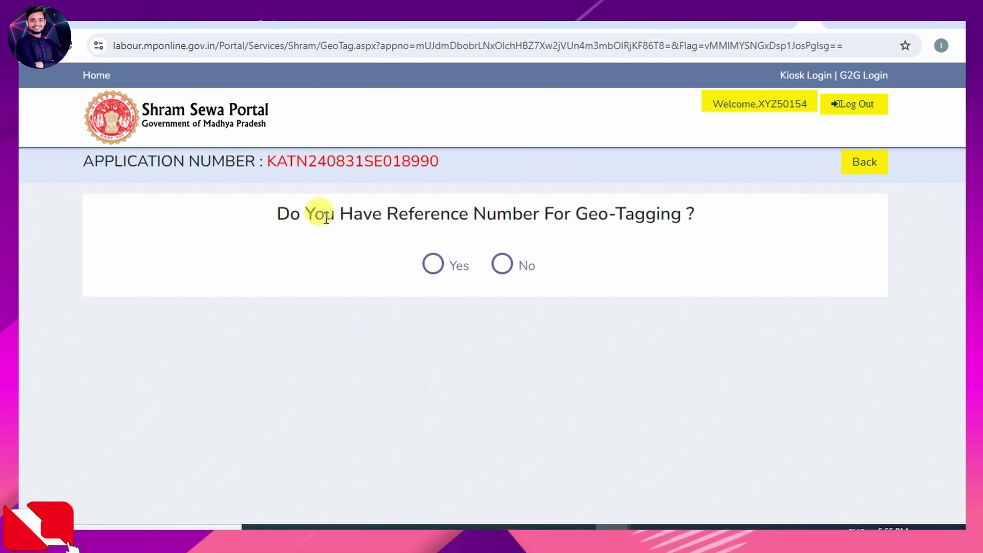
Highlight the application number, and answer No to having a reference number for geo-tagging.
{"action": "left_click_drag", "start_coordinate": [268, 162], "coordinate": [716, 169]}
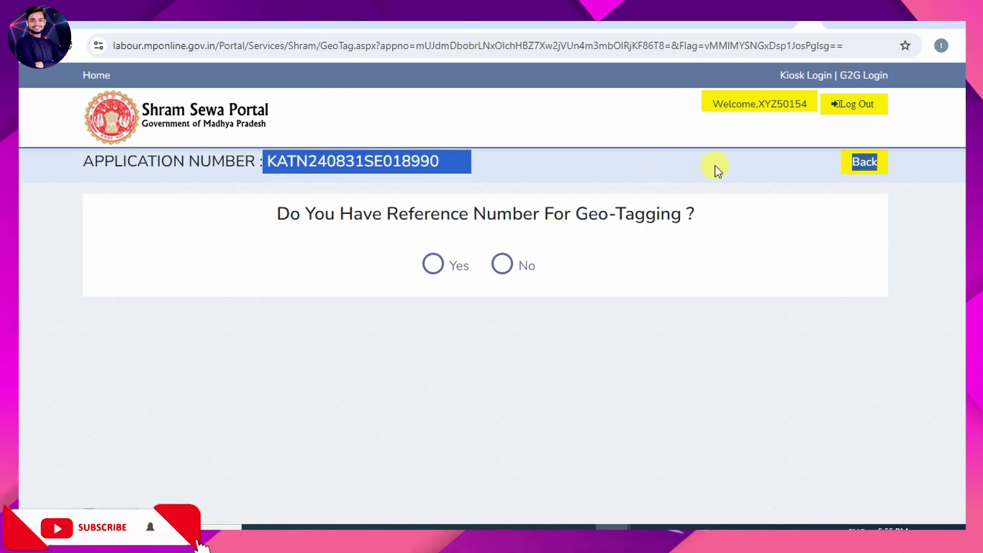
{"action": "left_click", "coordinate": [538, 169]}
{"action": "left_click_drag", "start_coordinate": [267, 161], "coordinate": [446, 167]}
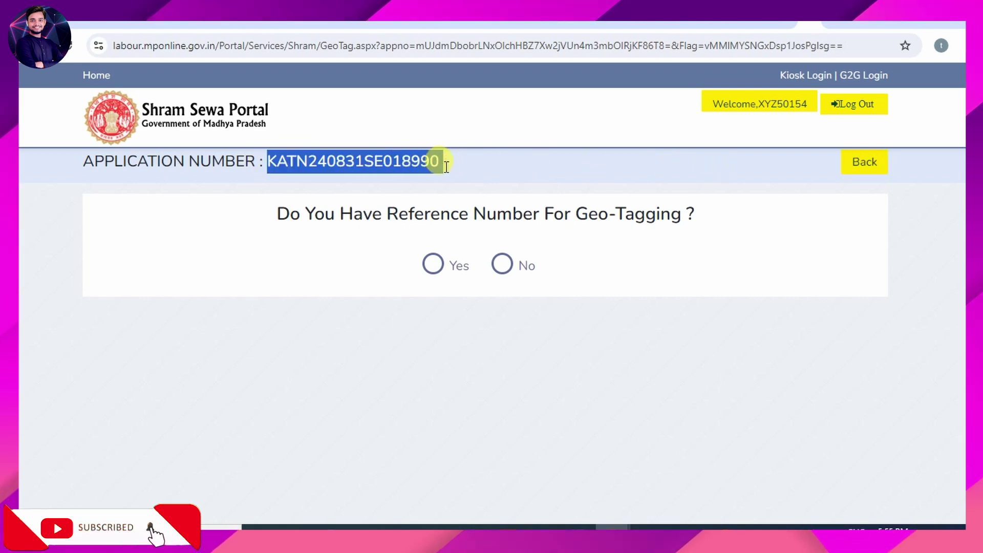
{"action": "left_click", "coordinate": [543, 204]}
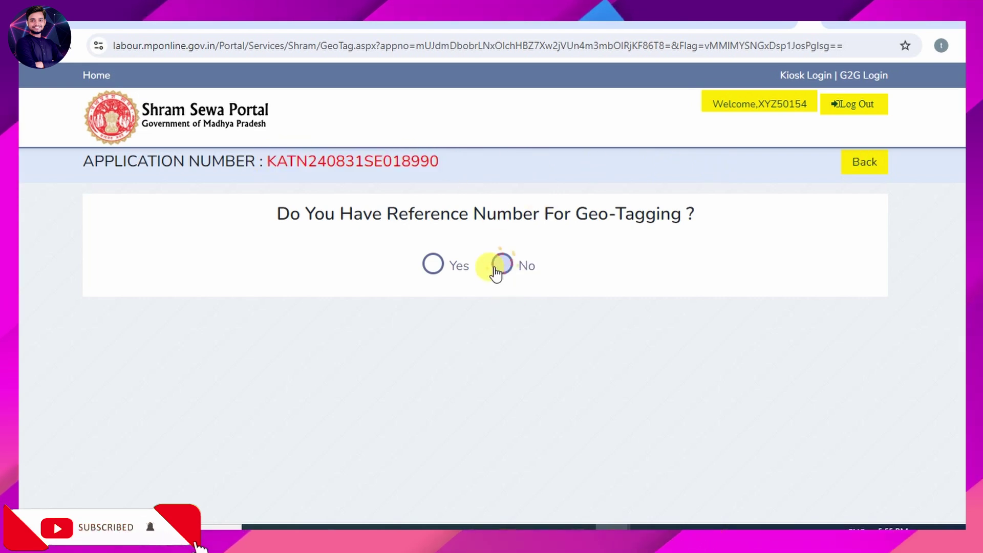
{"action": "left_click", "coordinate": [495, 271]}
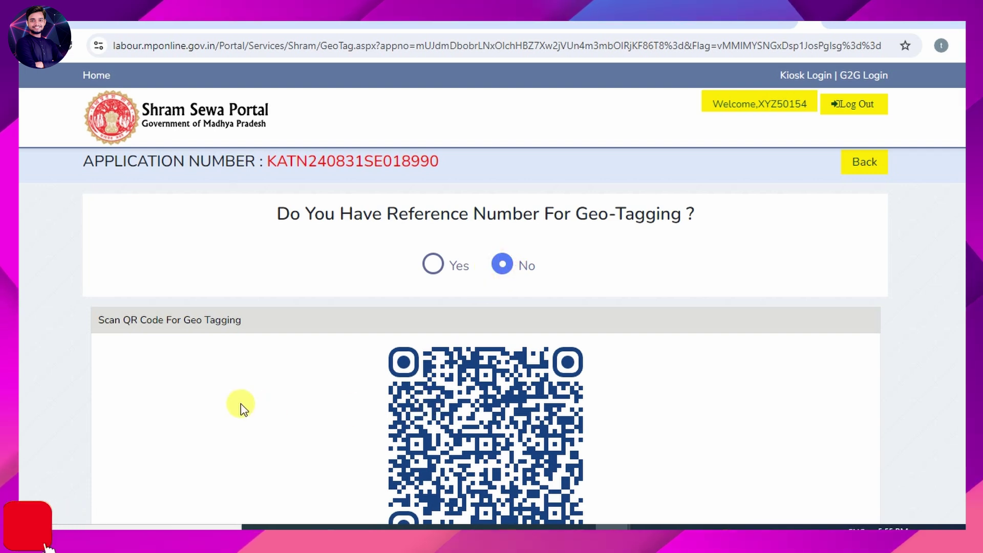